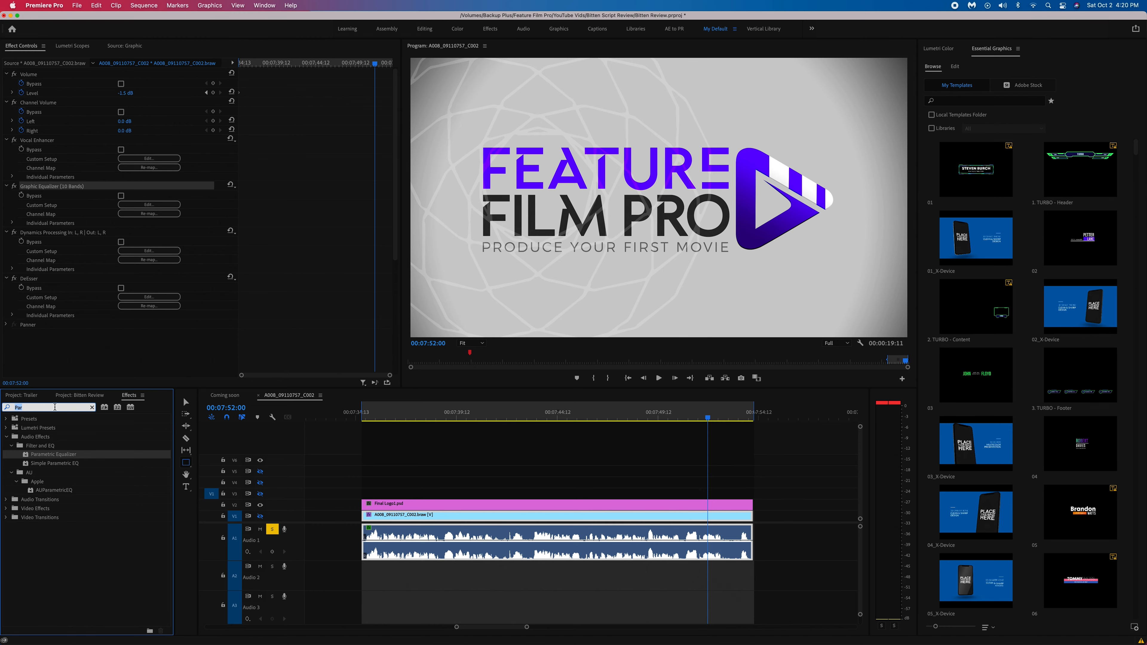
Find the Parametric Equalizer effect, apply it to the Audio 1 clip, and place it above the Vocal Enhancer in the effect order.
text(param)
click(61, 455)
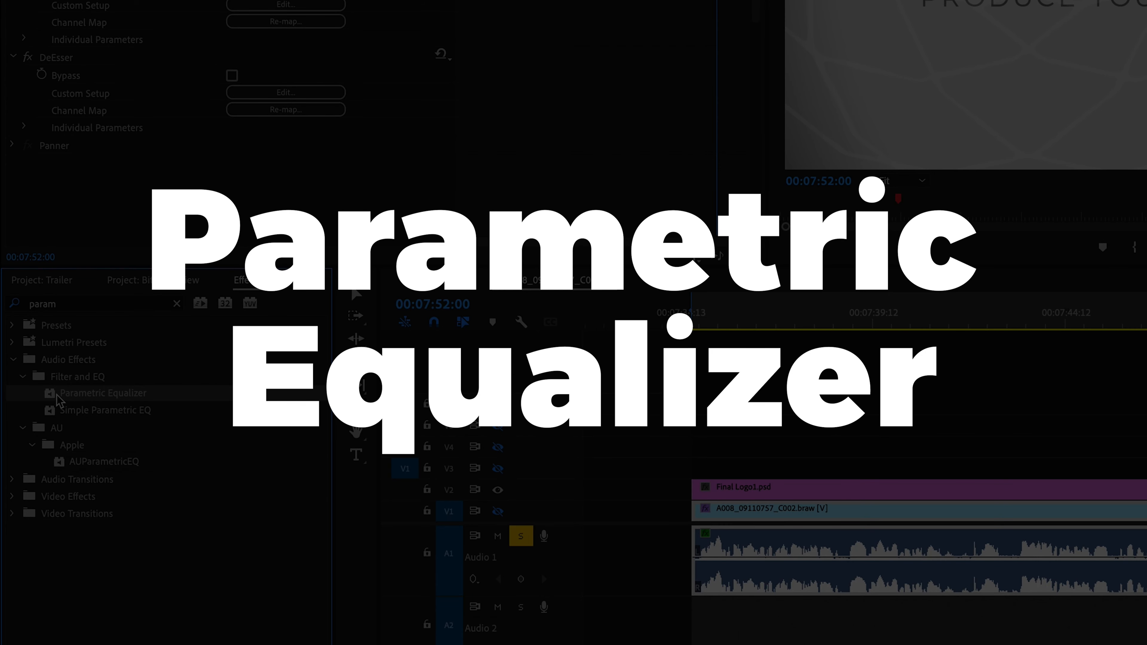
drag(54, 400, 880, 555)
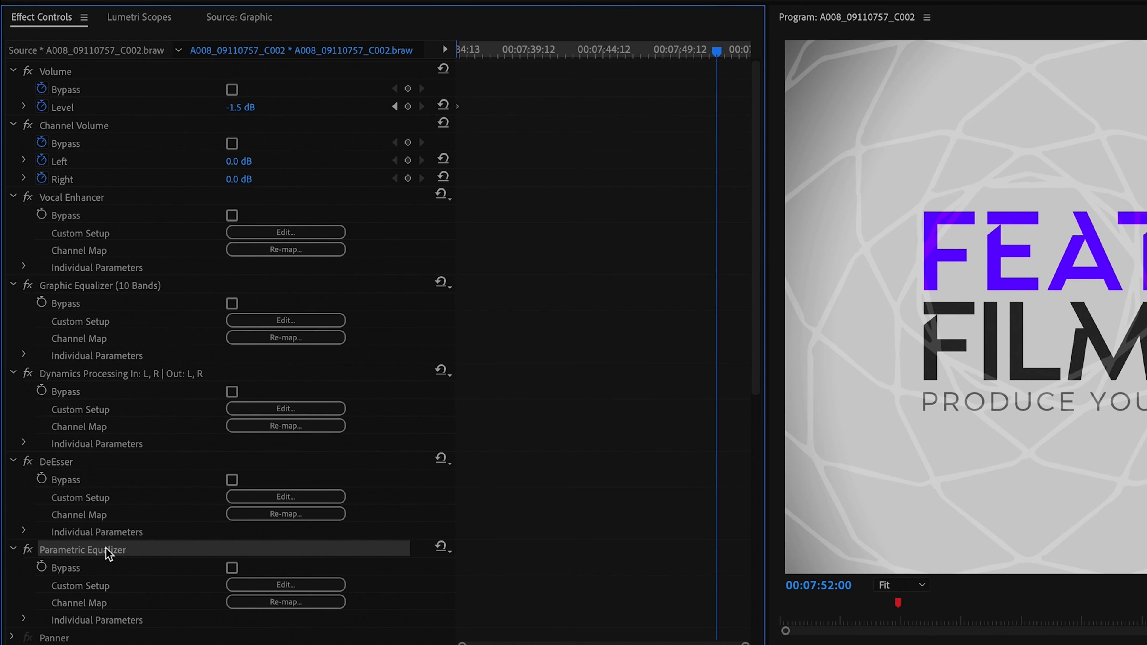
mouse_move(108, 552)
mouse_down()
mouse_move(115, 225)
mouse_move(128, 190)
mouse_move(114, 194)
mouse_up()
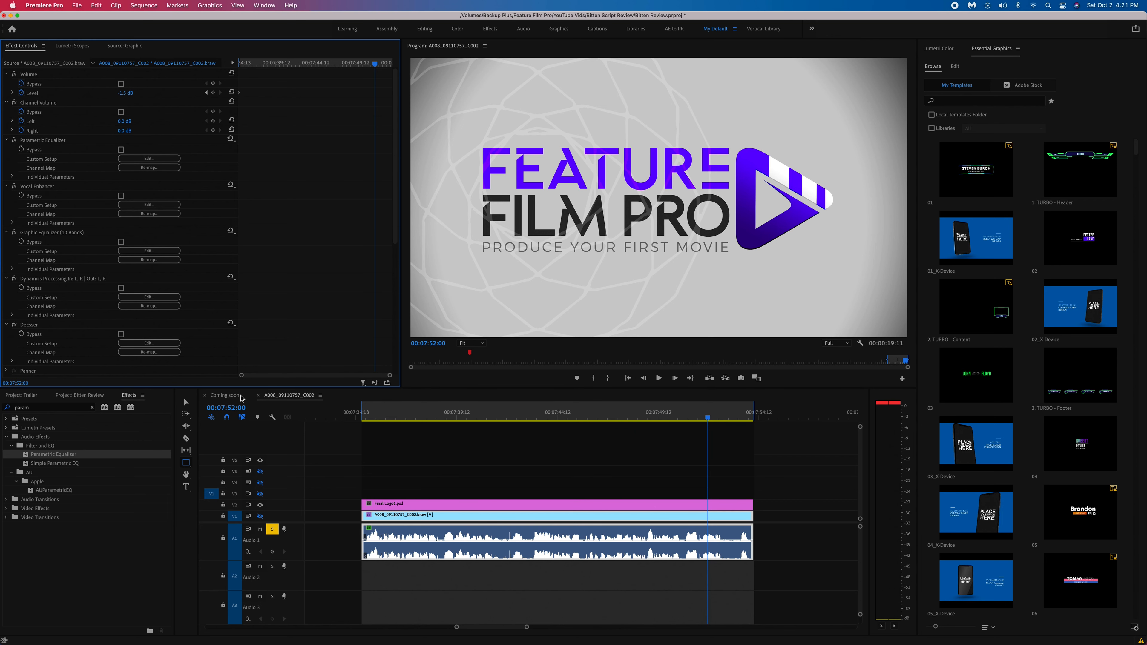
Play the clip from near its start to listen for problem frequencies, and return the playhead near the beginning.
click(368, 415)
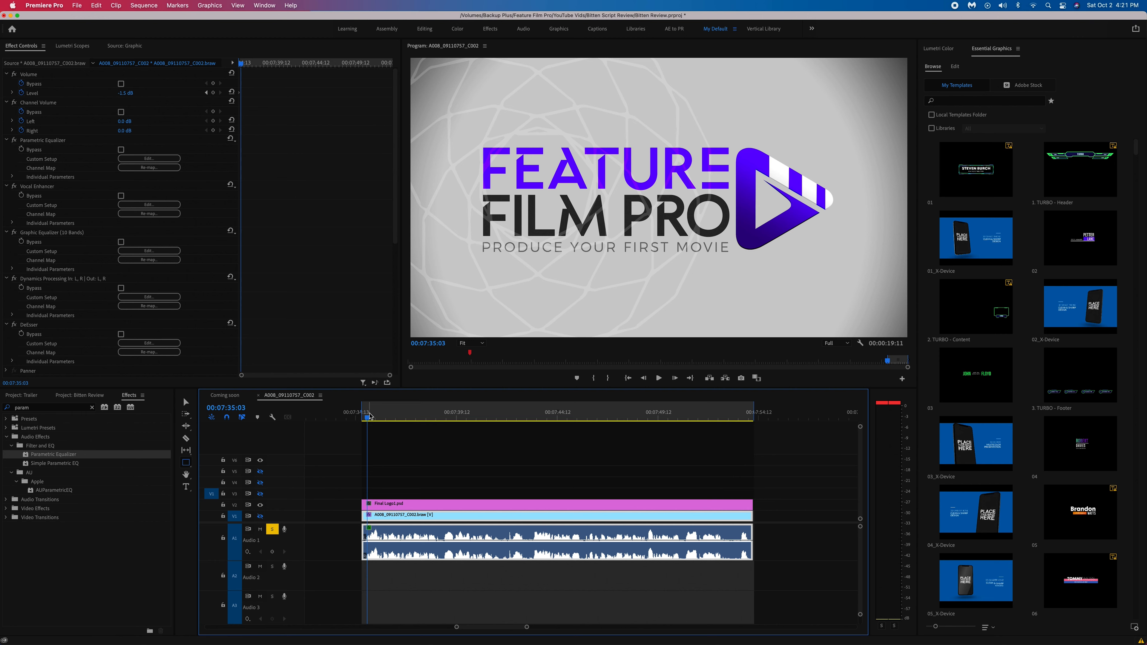
key(space)
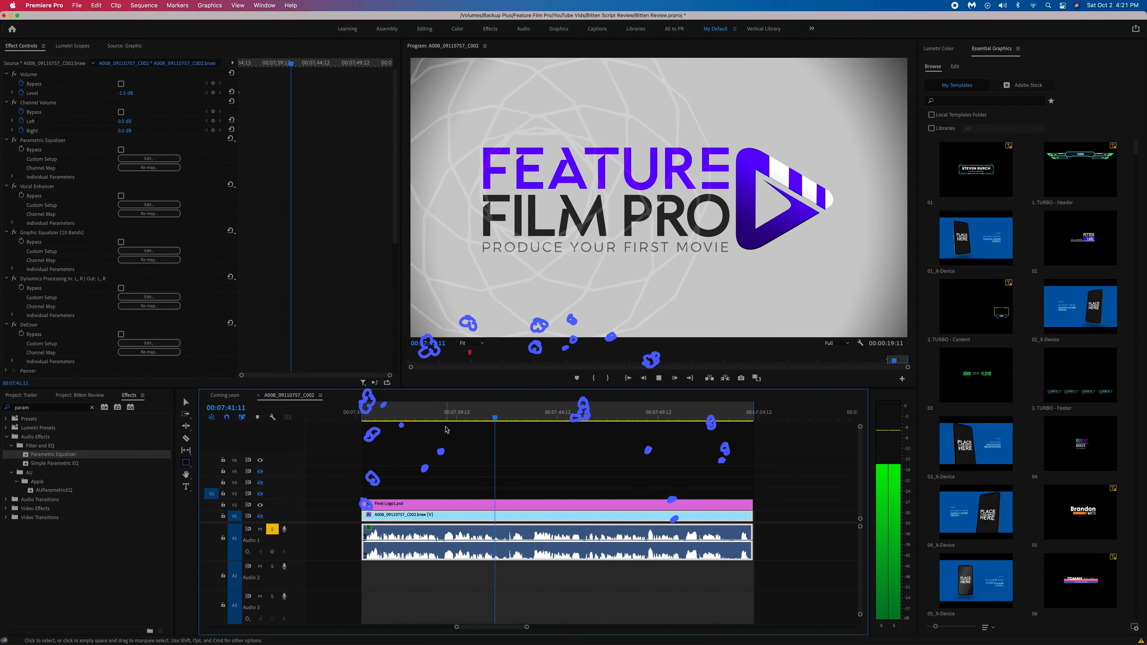
click(373, 416)
key(XF86AudioRaiseVolume)
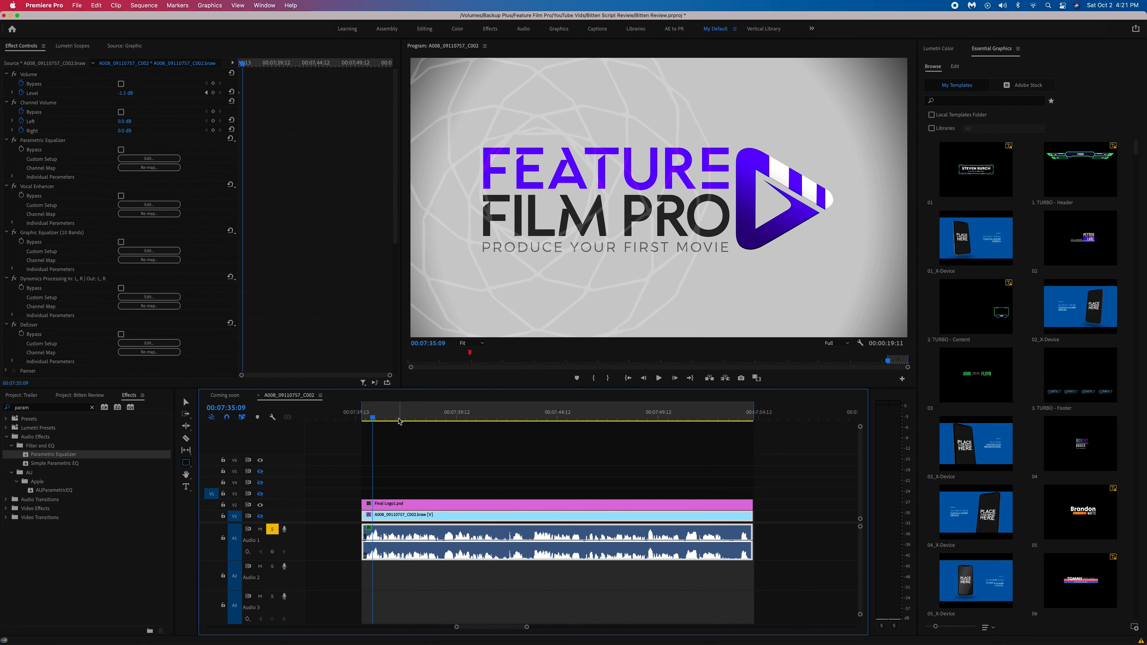
Open the Parametric Equalizer's custom setup and enable the high-pass filter at 80 Hz and the low-pass filter at 7844 Hz.
click(134, 159)
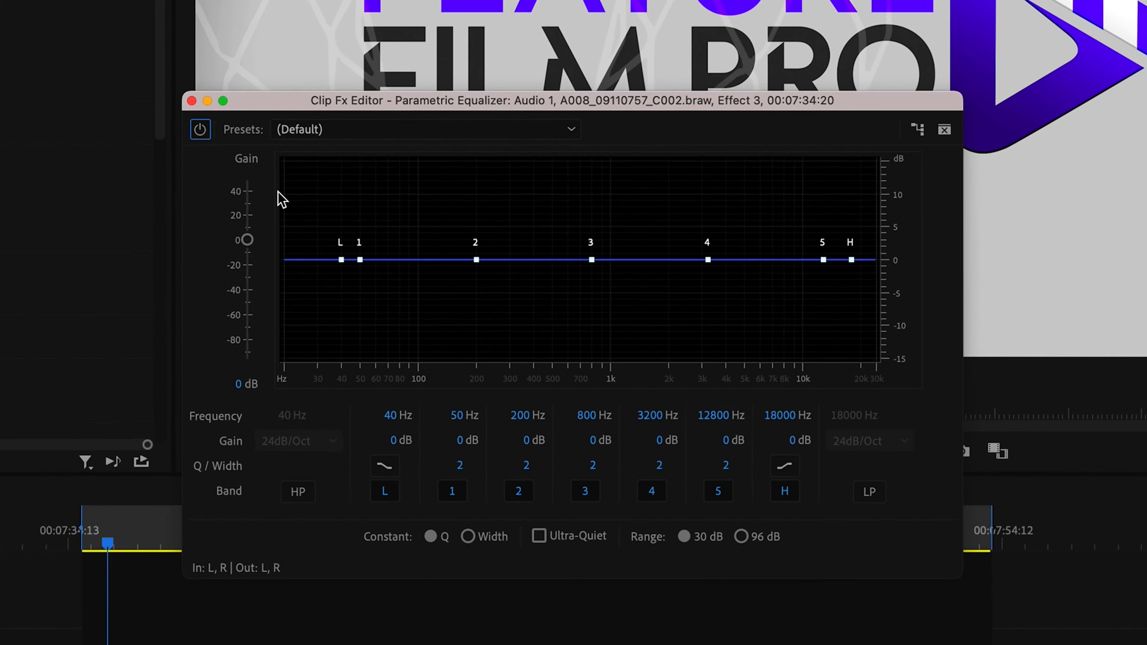
drag(432, 93, 427, 79)
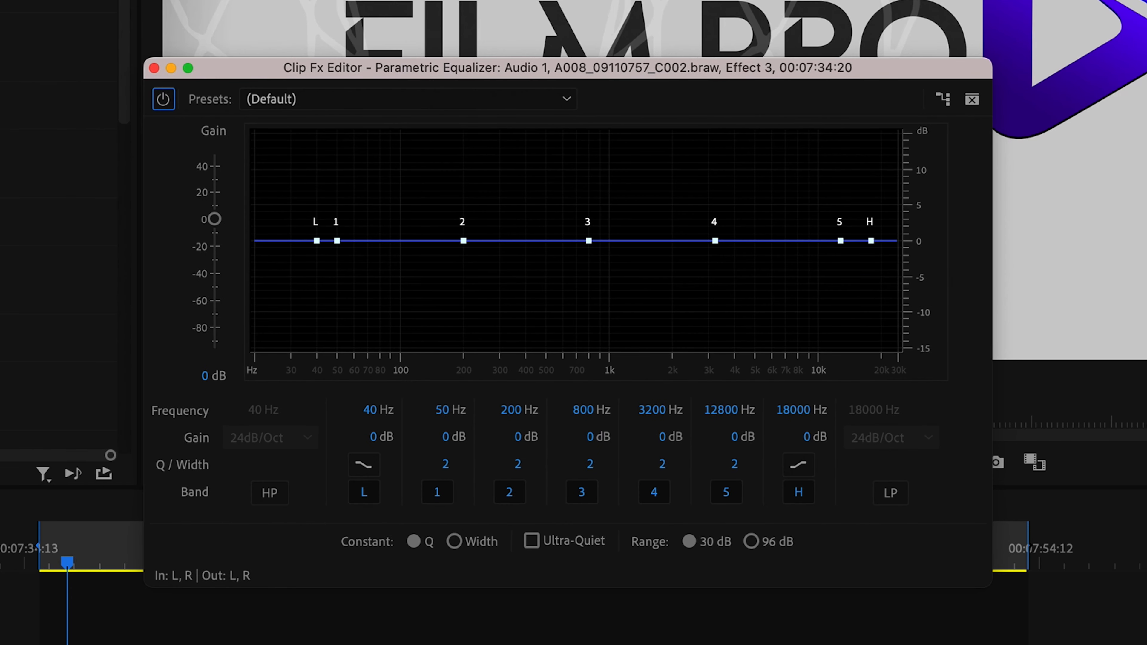
click(276, 493)
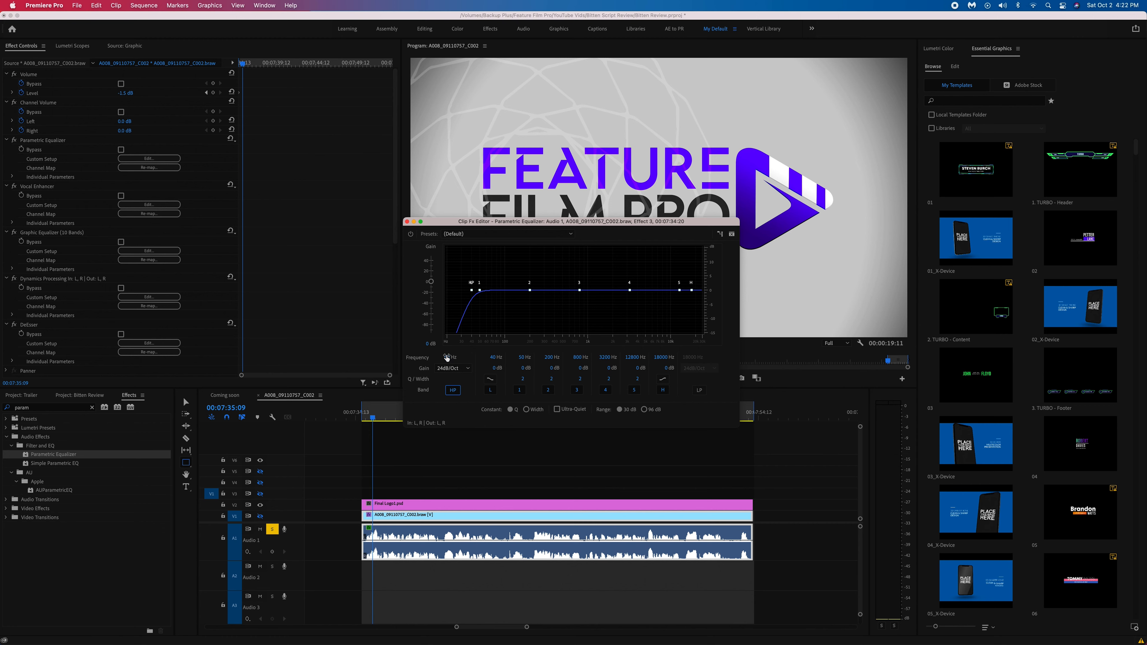
key(Return)
drag(692, 357, 672, 360)
Turn band 1 into a narrow boost at 130 Hz with 28.7 dB of gain and a Q of 76.8.
drag(515, 360, 544, 360)
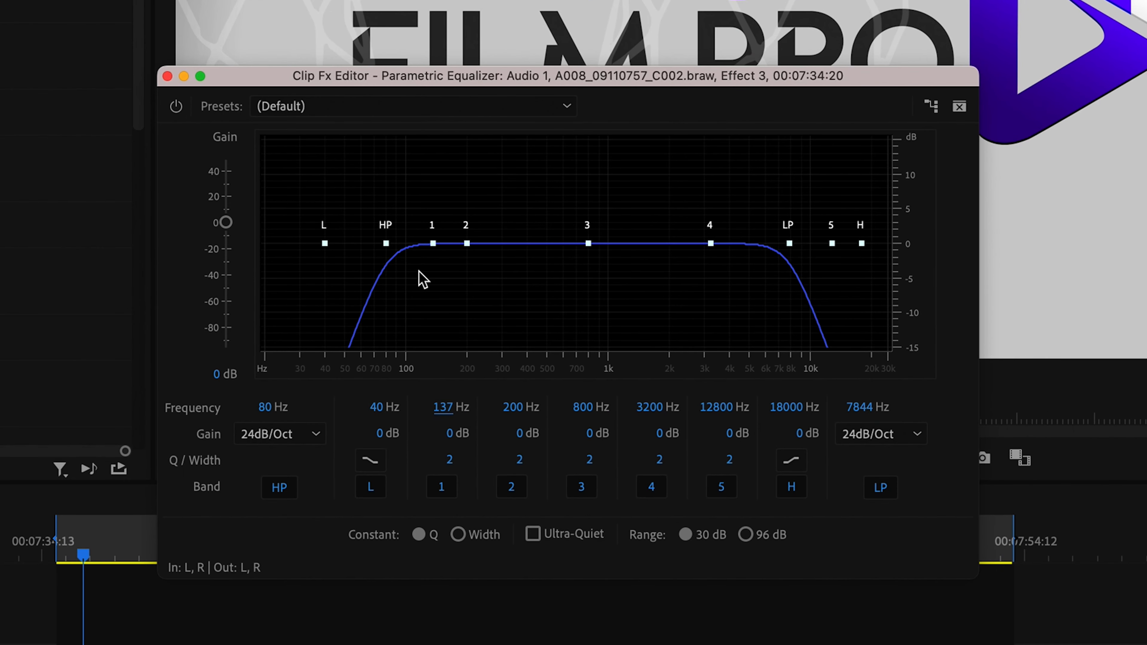
click(431, 244)
mouse_move(429, 243)
mouse_down()
mouse_move(417, 244)
mouse_move(436, 245)
mouse_up()
drag(454, 408, 284, 427)
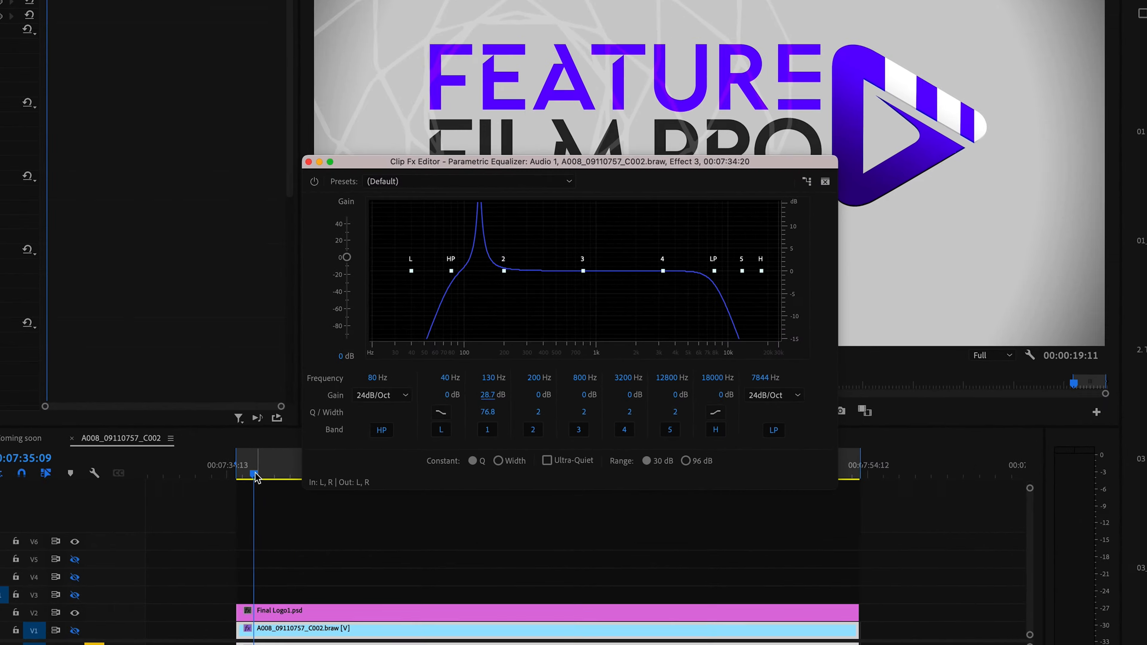
During playback, sweep band 1's frequency to 145 Hz, raise the low shelf to 51 Hz, and move band 5 to 5395 Hz at -0.2 dB.
key(space)
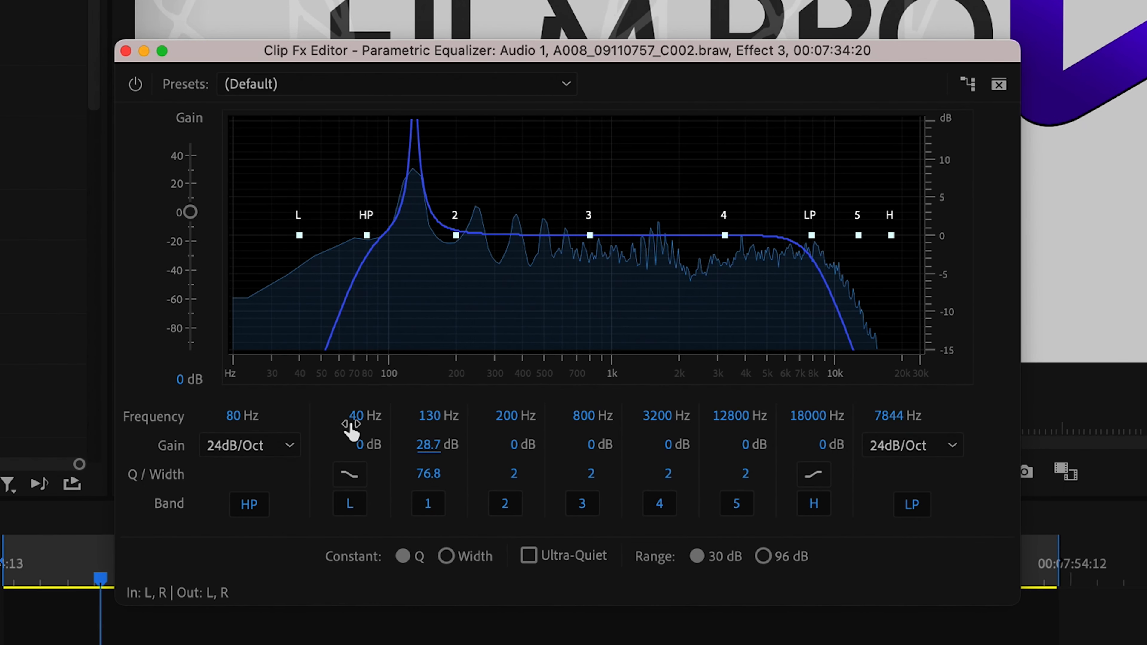
drag(352, 427, 530, 419)
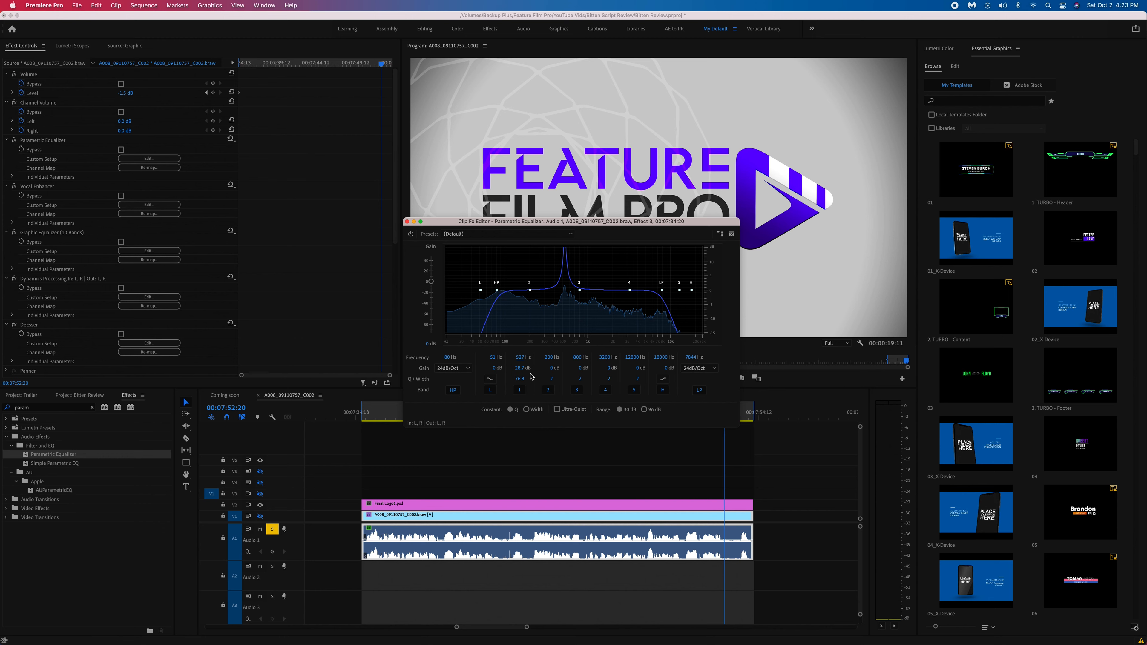
drag(521, 357, 492, 357)
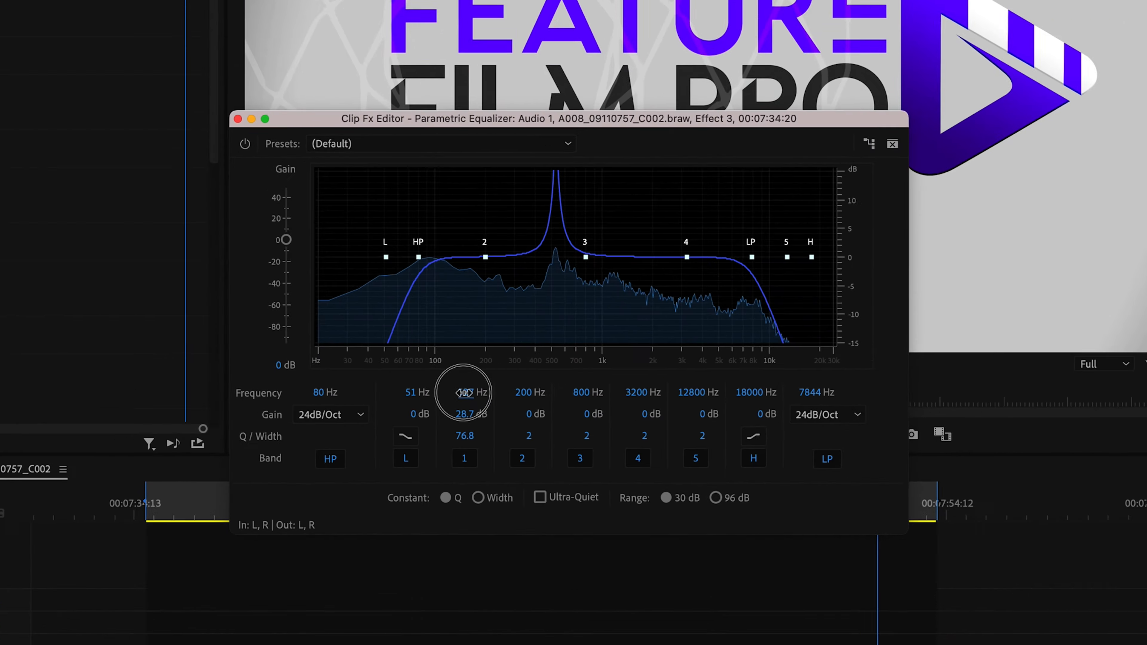
drag(392, 400, 385, 400)
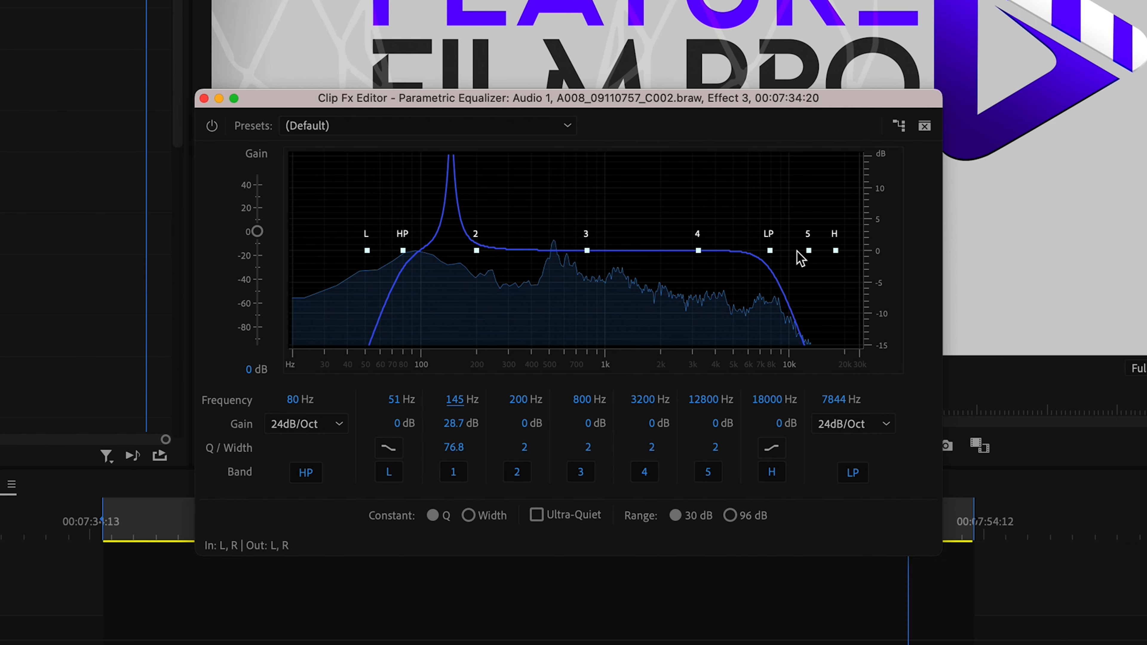
drag(809, 251, 740, 252)
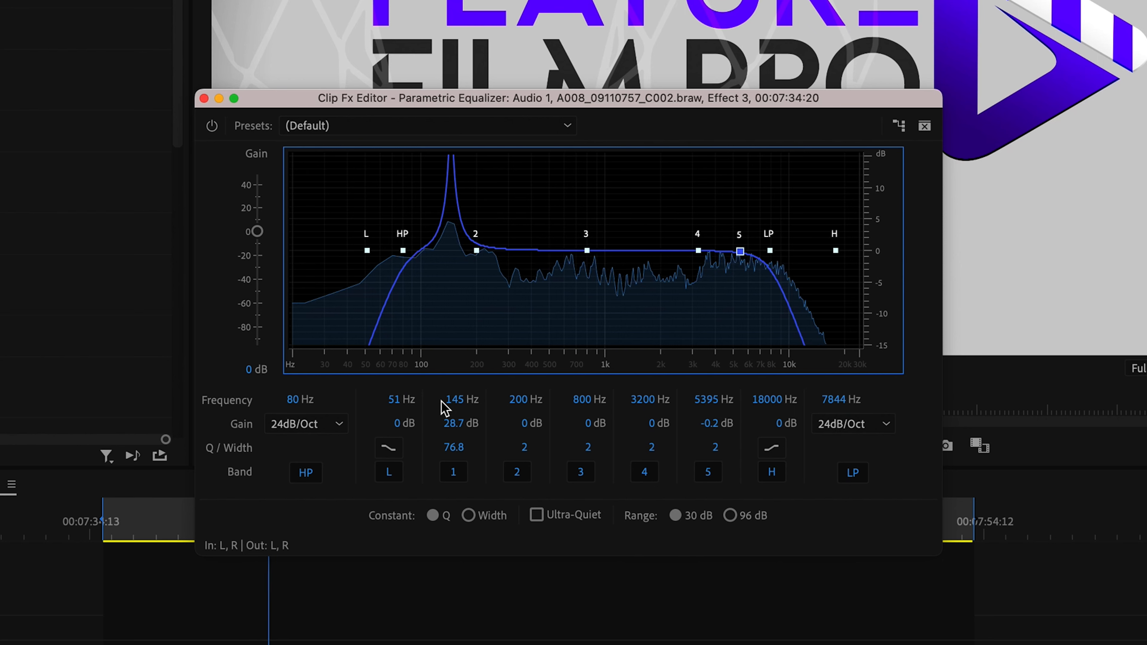
Set band 1's frequency to 139 Hz and cut its gain to -15 dB.
drag(457, 399, 455, 401)
click(455, 429)
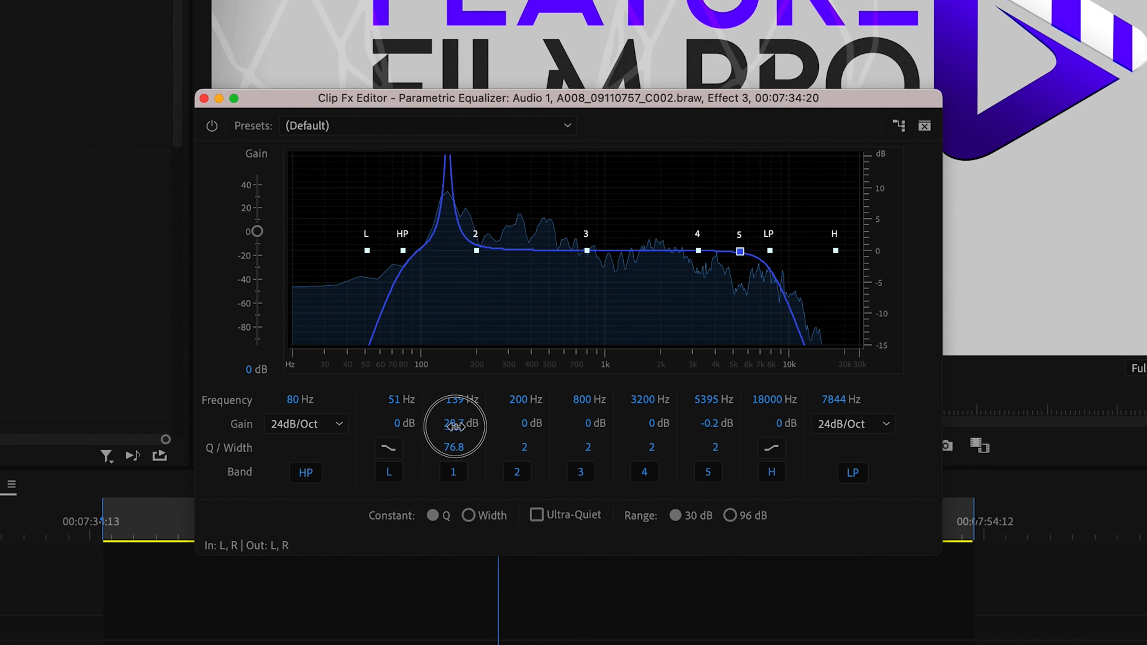
text(=)
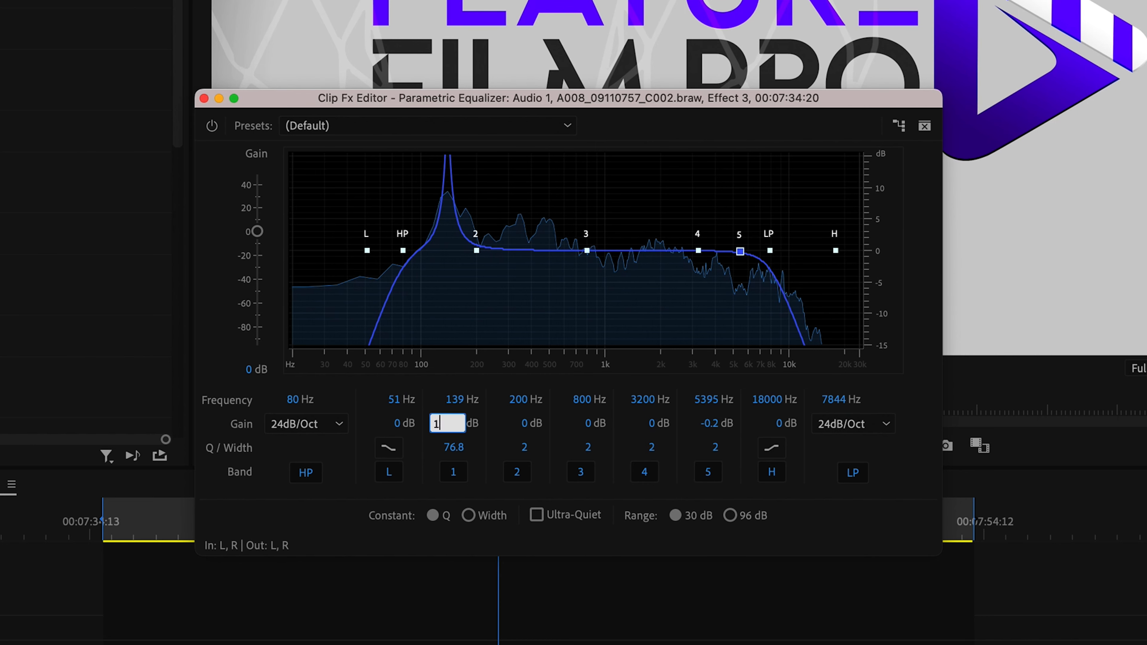
text(15)
key(Return)
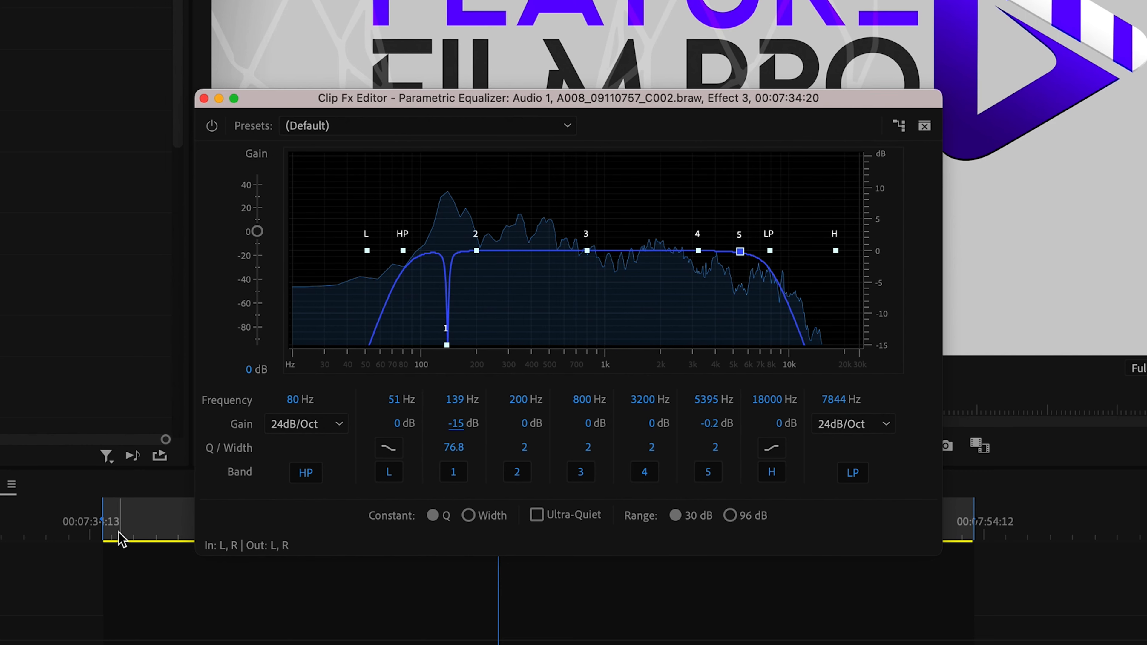
Play the clip from near its start to check the band 1 cut and look for the next resonant peak.
drag(119, 533, 129, 536)
key(space)
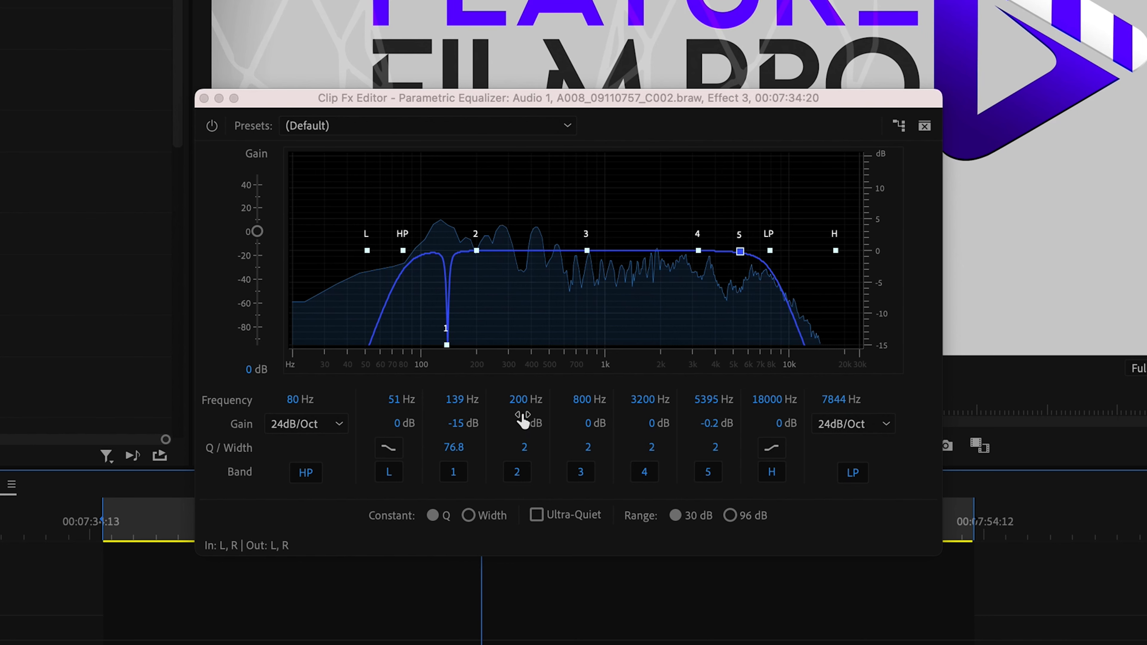
key(space)
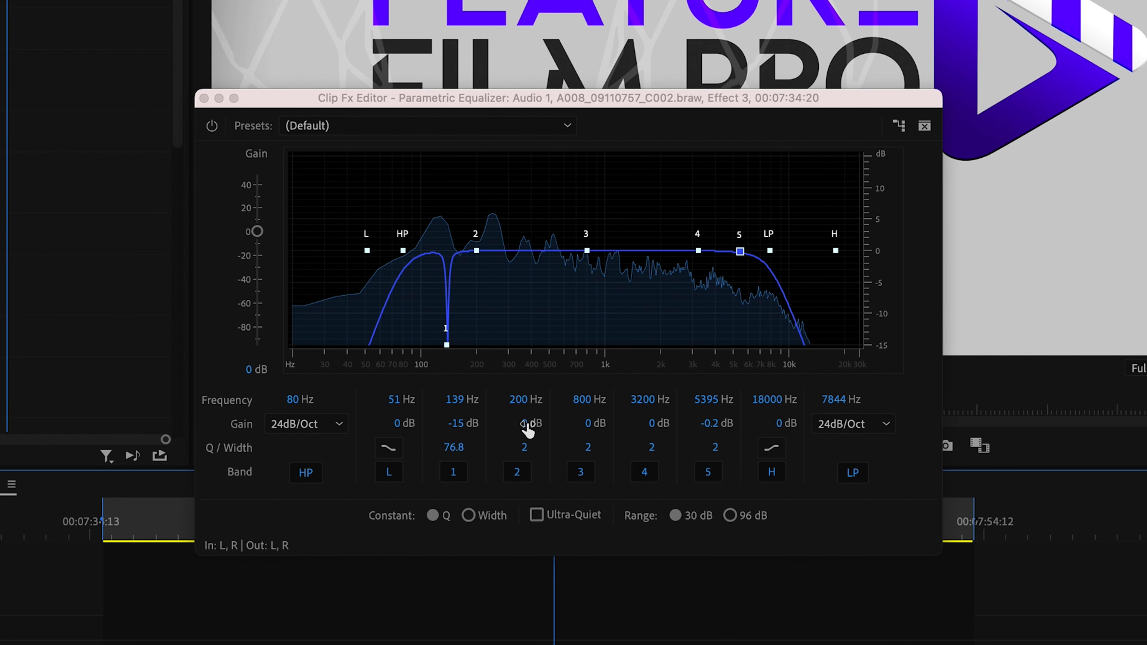
Turn band 2 into a narrow boost at 240 Hz with 33.3 dB of gain and a Q of 86.4.
drag(527, 423, 872, 423)
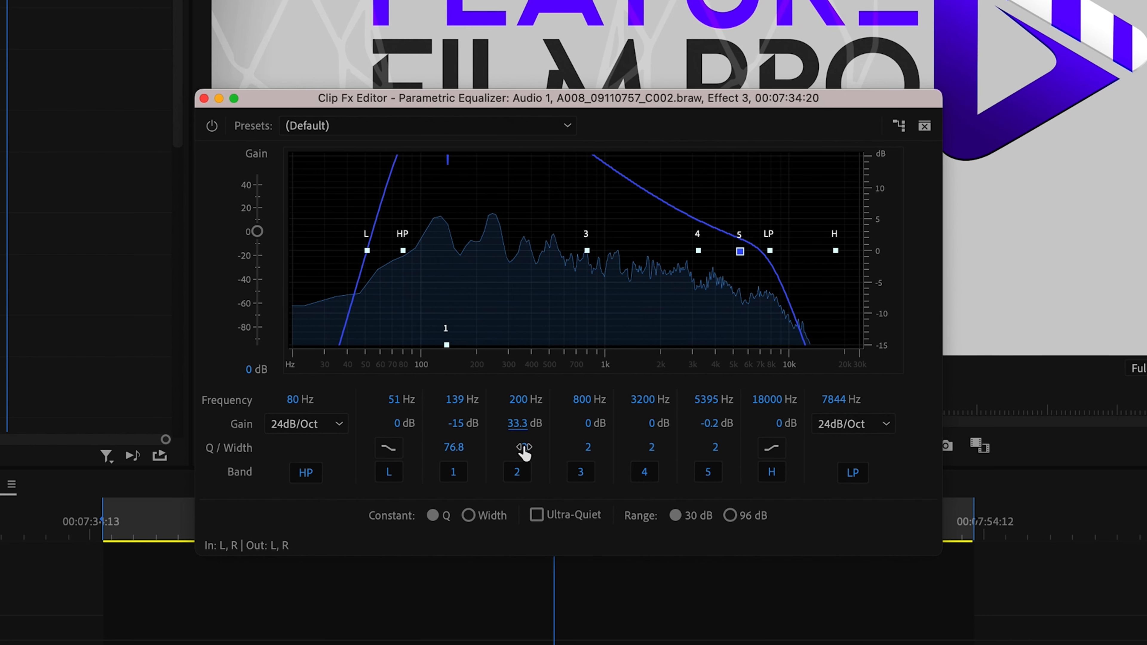
drag(524, 448, 1143, 438)
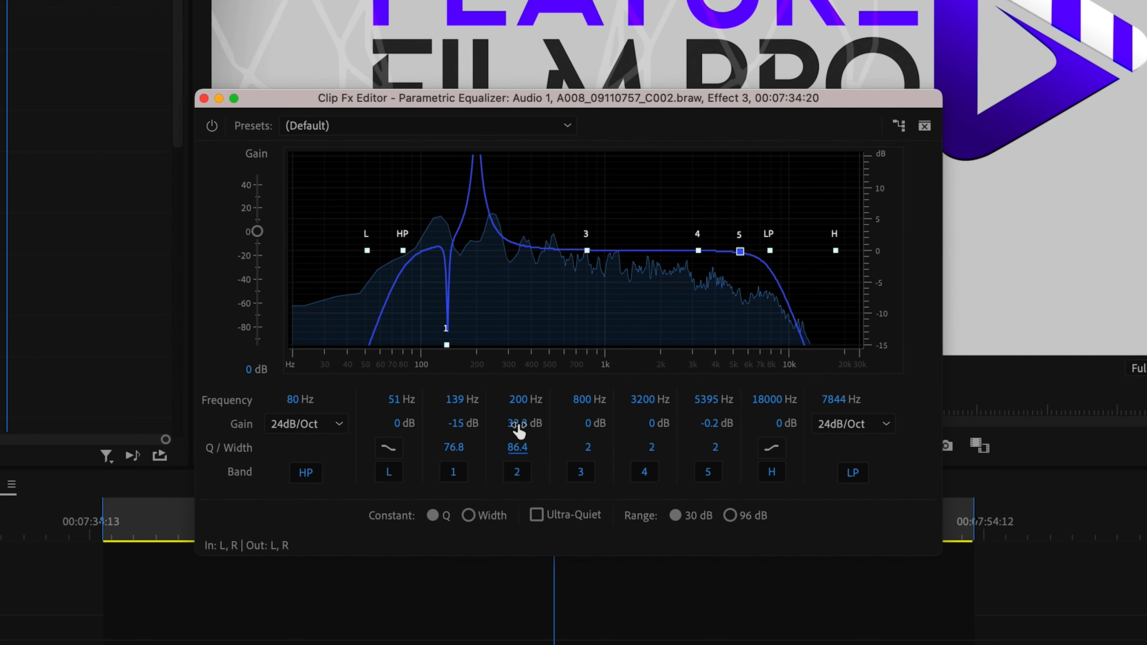
drag(522, 400, 536, 400)
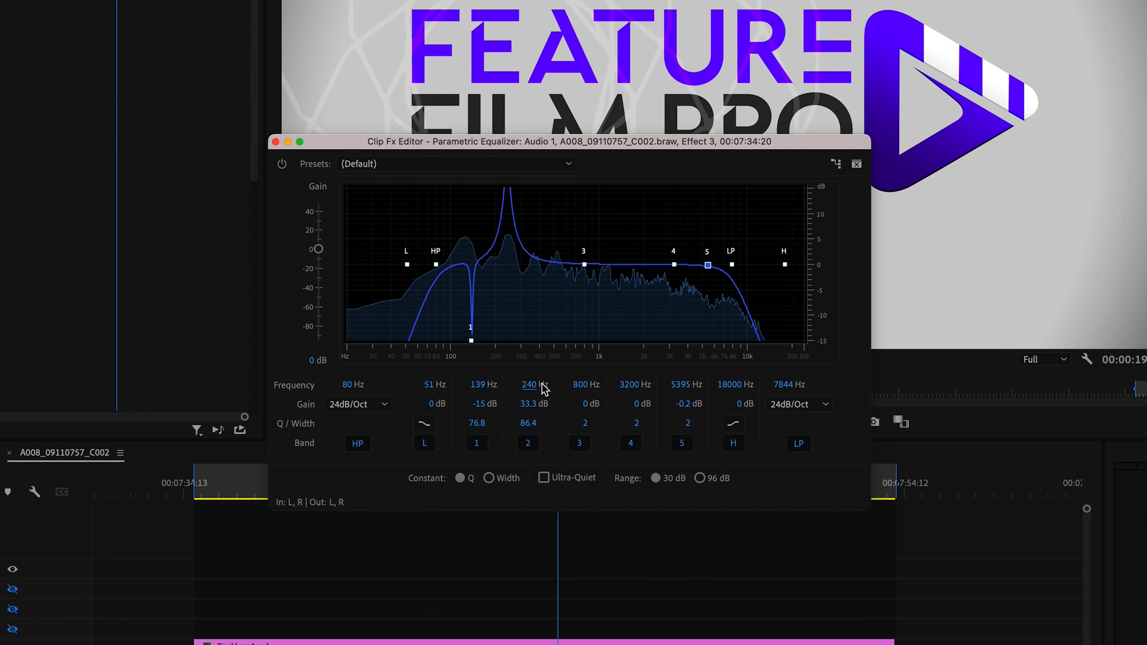